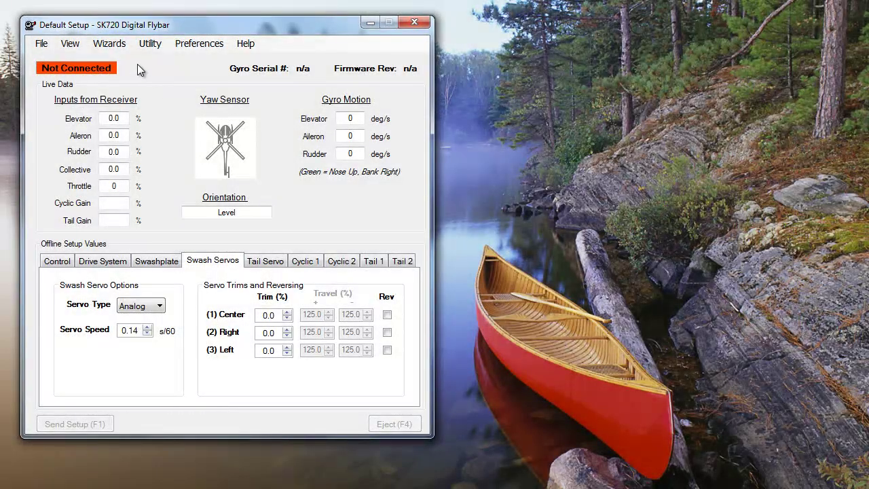
Start the Initial Configuration Wizard and advance through its introduction and transmitter and connection instructions to Step 4
click(121, 48)
click(125, 59)
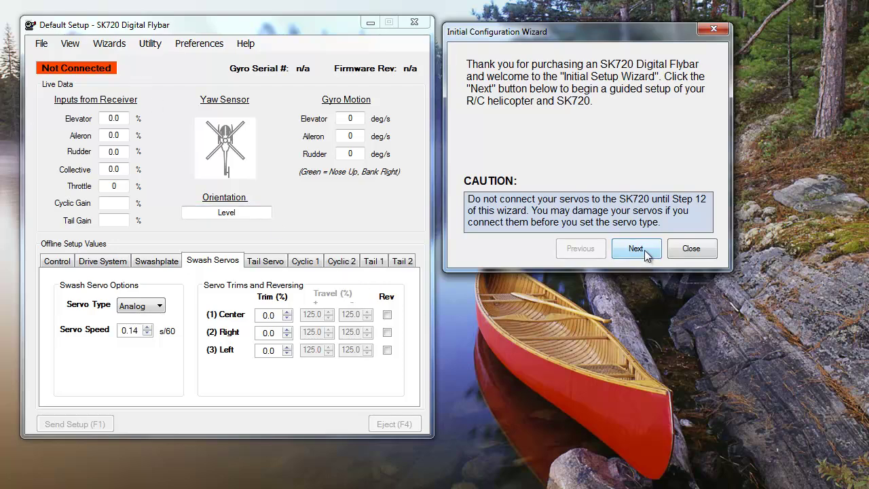
click(636, 249)
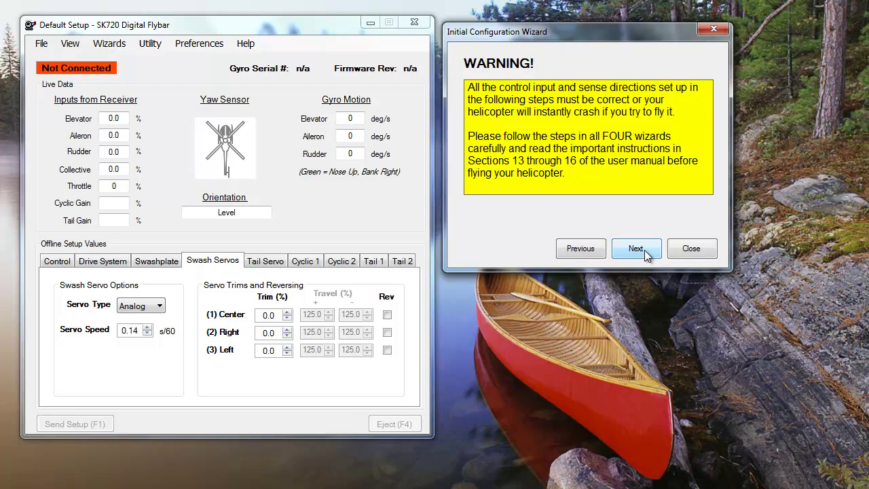
click(644, 249)
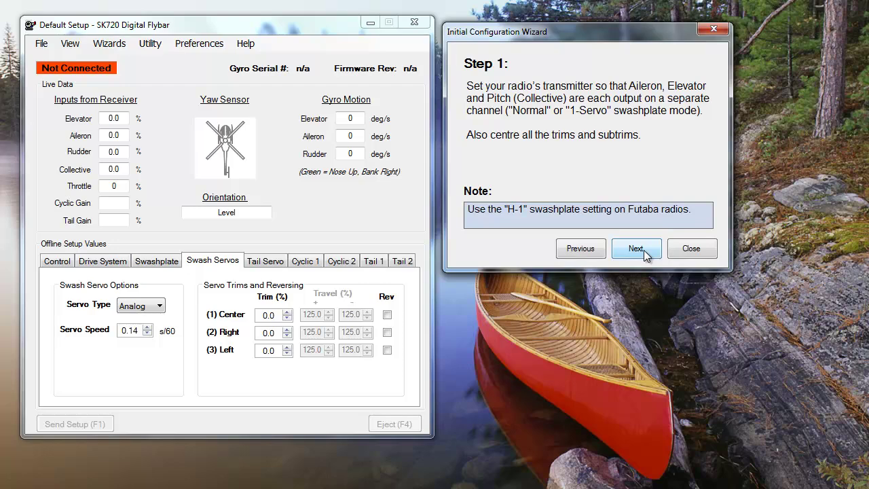
click(643, 250)
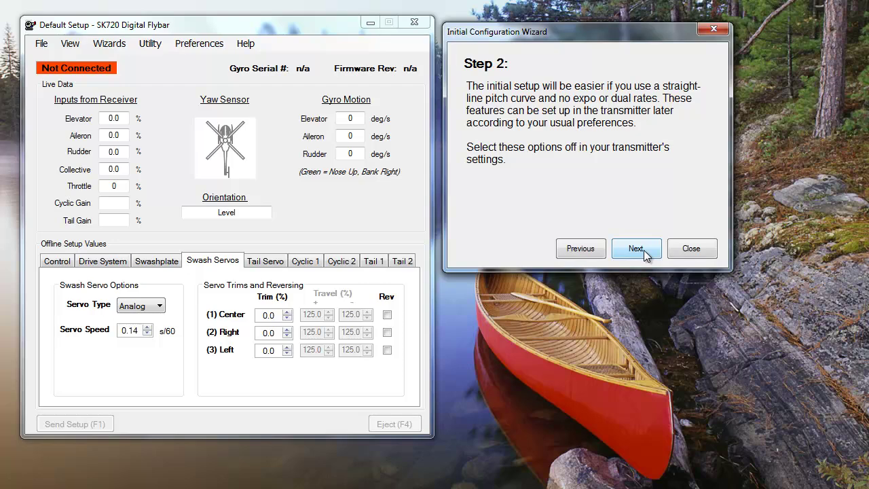
click(643, 249)
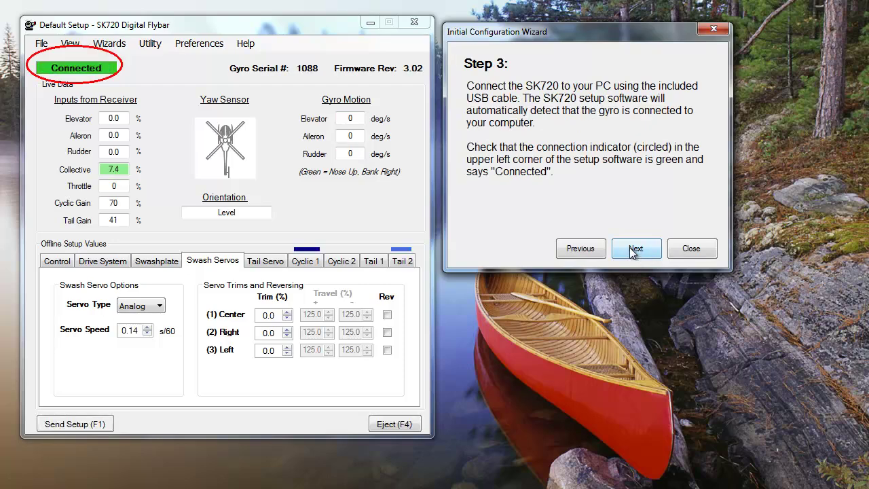
click(632, 249)
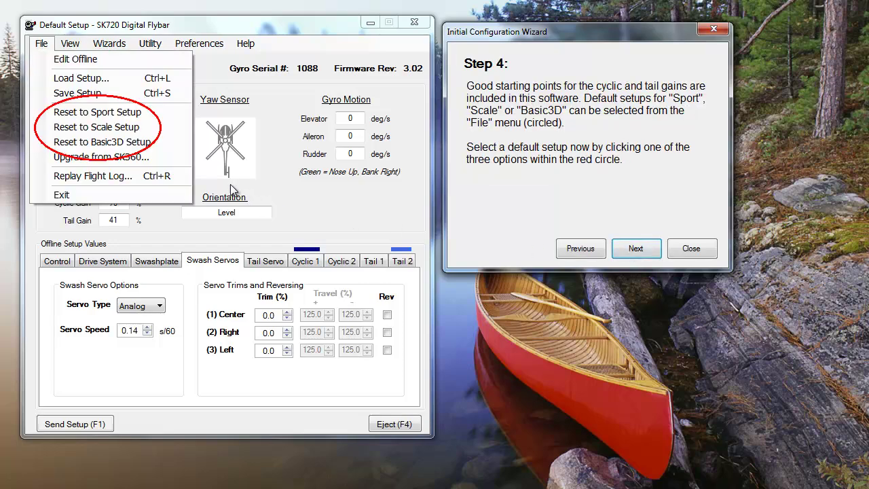
Reset all setup values to the Sport defaults and send the setup to the gyro
click(103, 114)
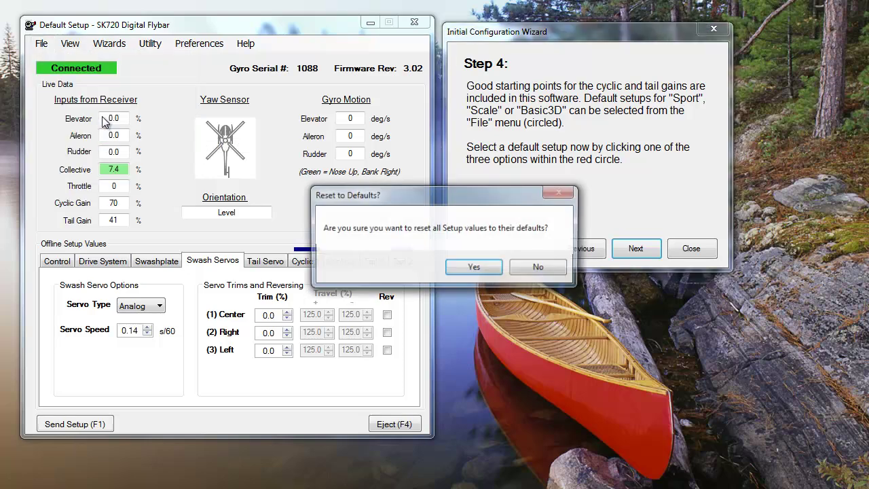
click(474, 265)
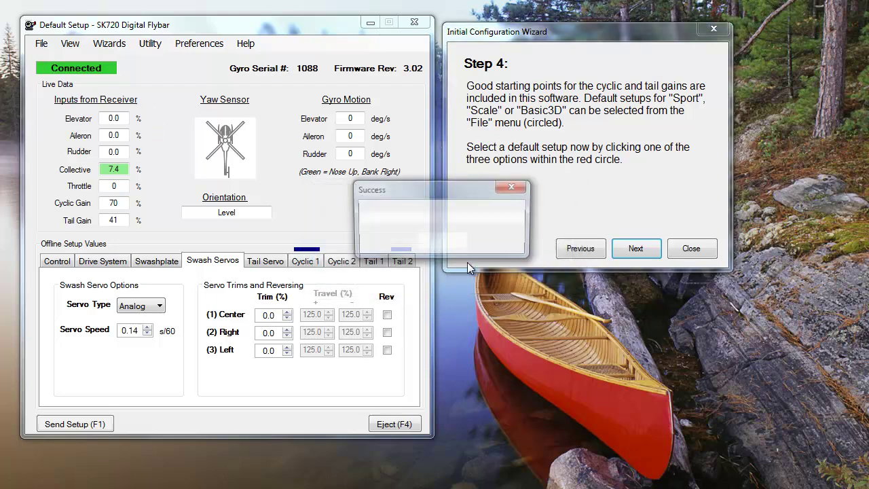
click(453, 247)
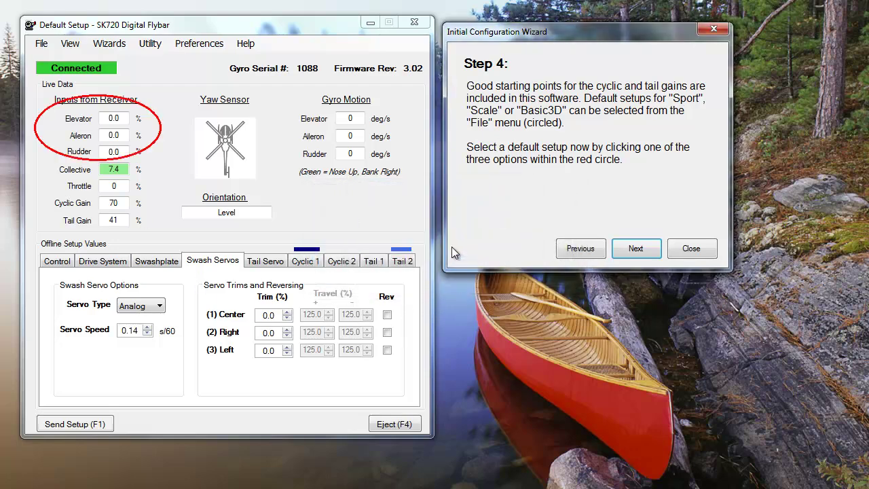
click(614, 252)
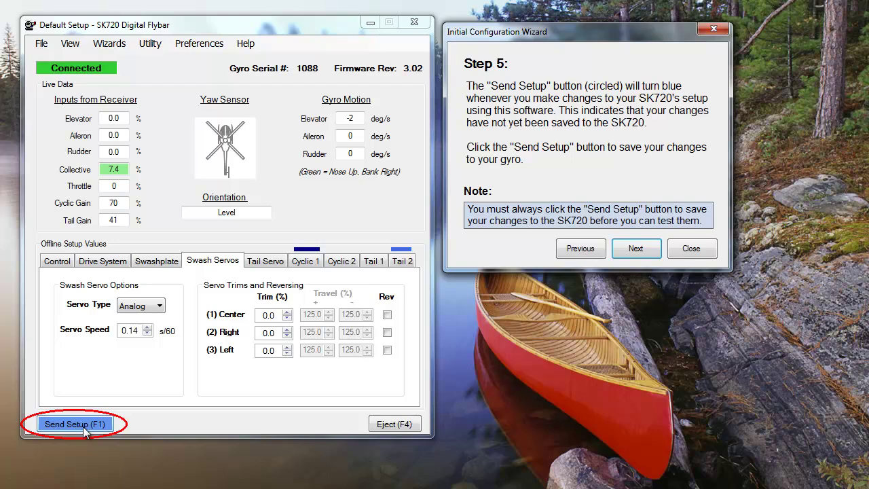
click(83, 424)
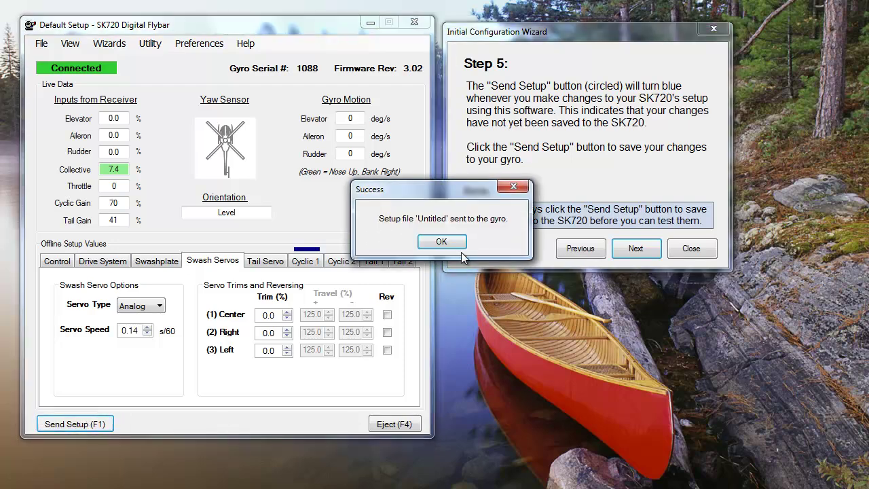
click(441, 242)
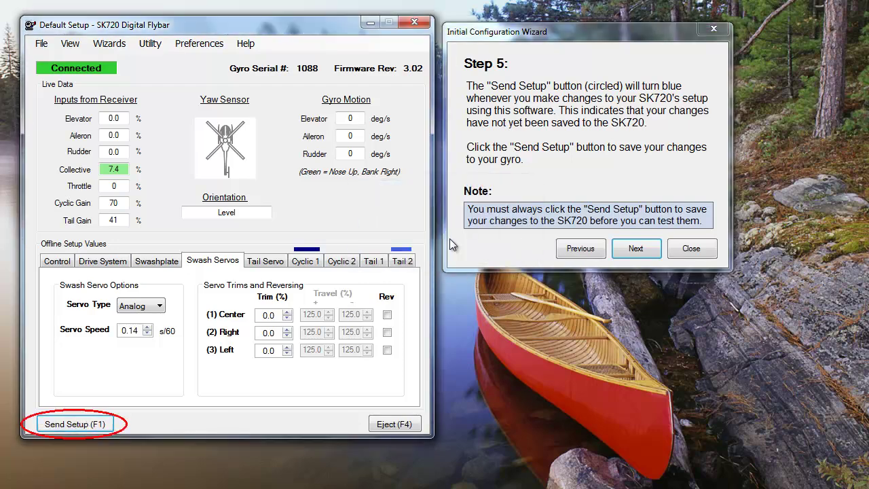
Advance the wizard to Step 7, set the swash servo type to Digital and send the setup to the gyro
click(634, 249)
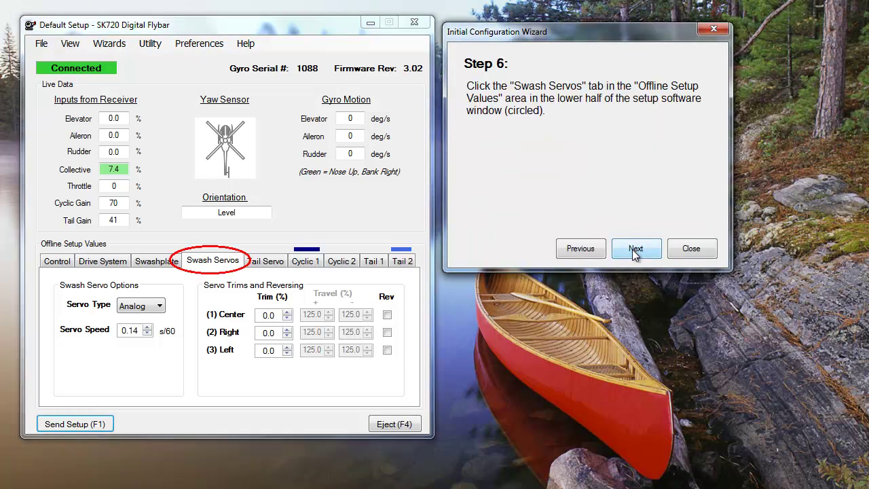
click(634, 249)
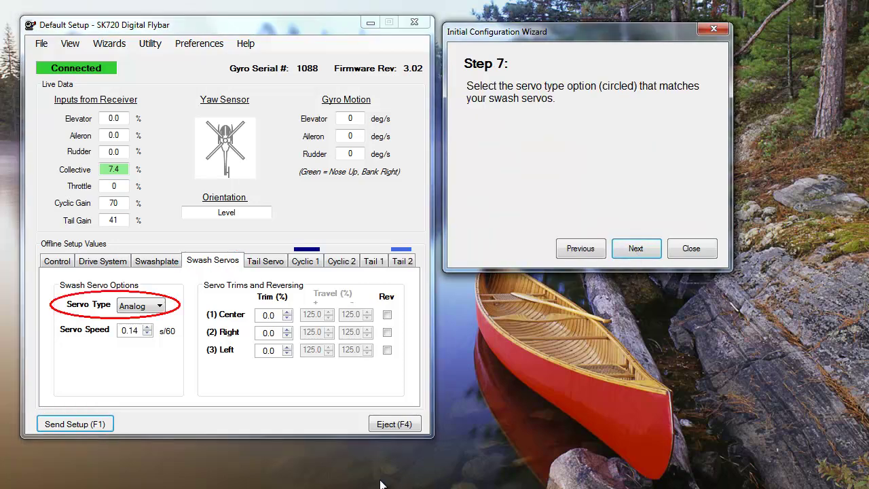
click(151, 307)
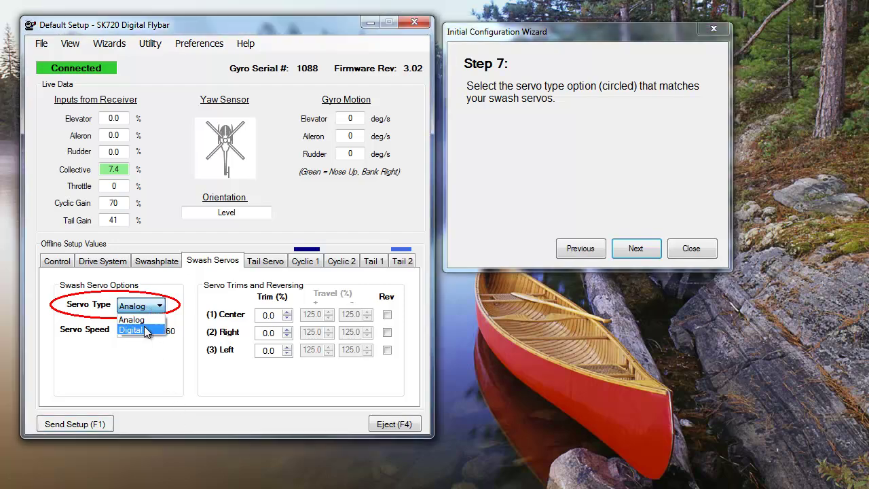
click(143, 329)
click(90, 421)
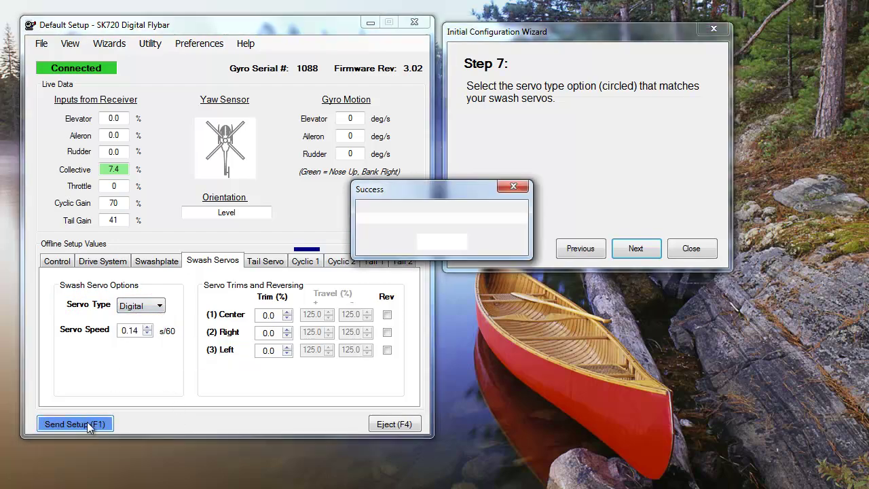
click(441, 241)
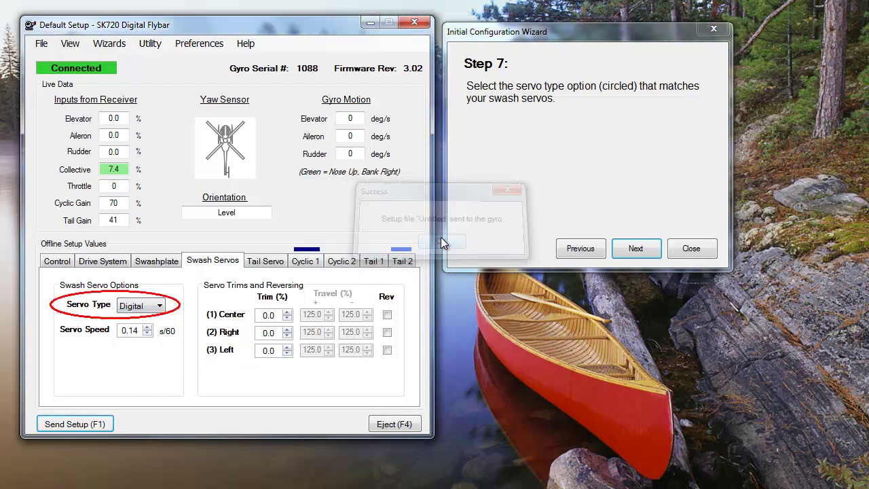
Set the swash servo speed to 0.14 s/60 in wizard Step 8 and send the setup to the gyro
click(644, 248)
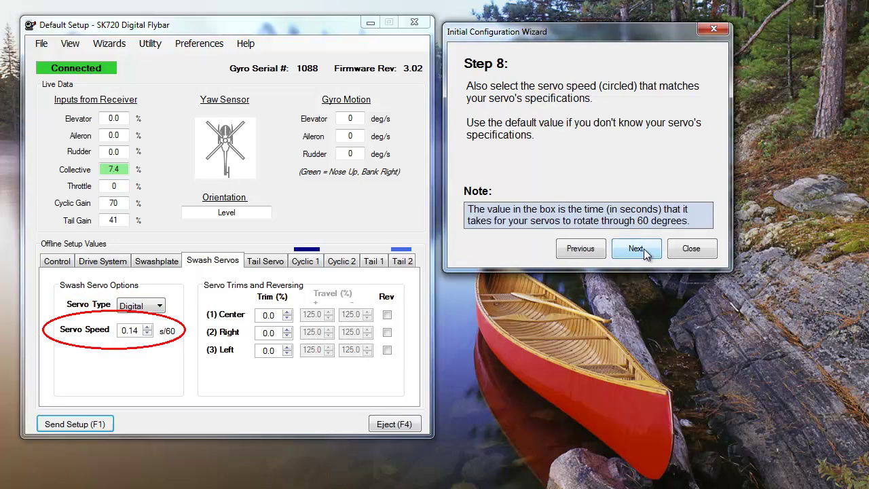
click(147, 333)
click(146, 333)
click(147, 333)
click(147, 327)
click(147, 326)
click(146, 327)
click(93, 422)
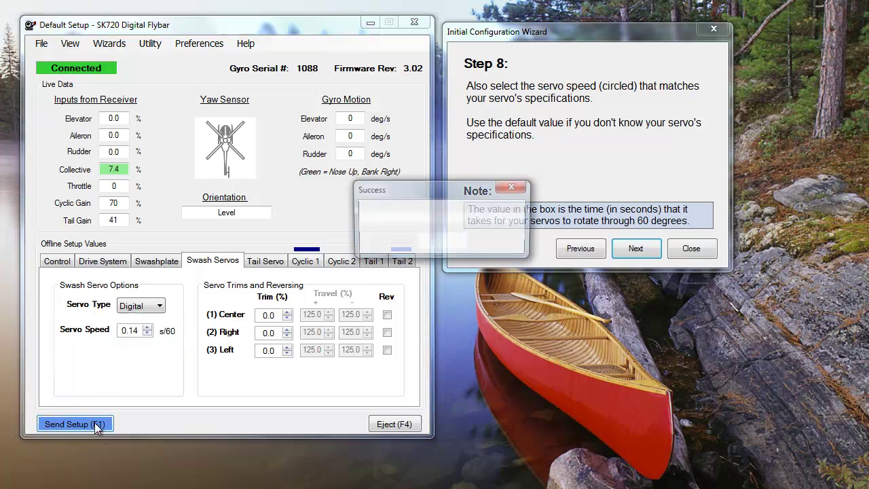
click(441, 242)
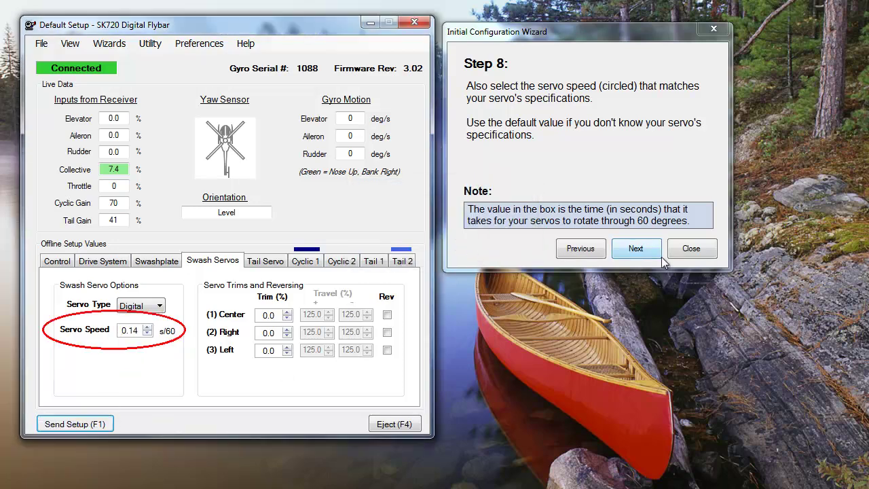
Choose Align DS650 as the tail servo in wizard Step 9 and send the setup to the gyro
click(636, 248)
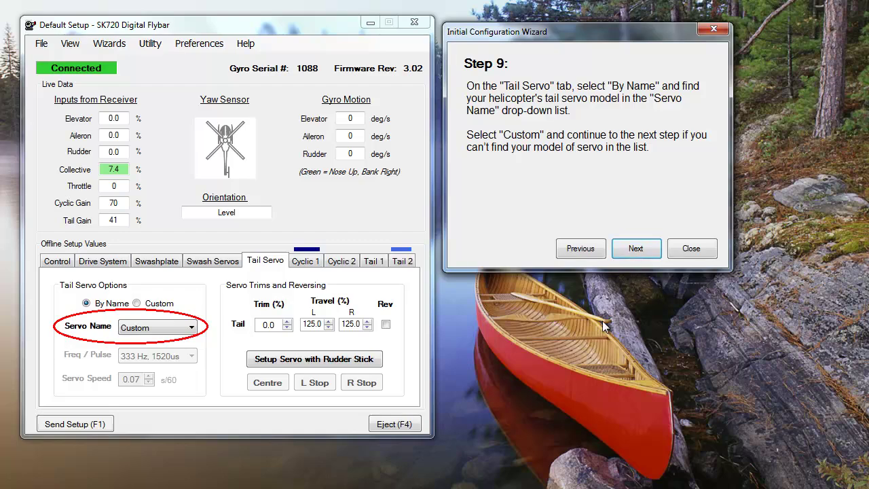
click(190, 327)
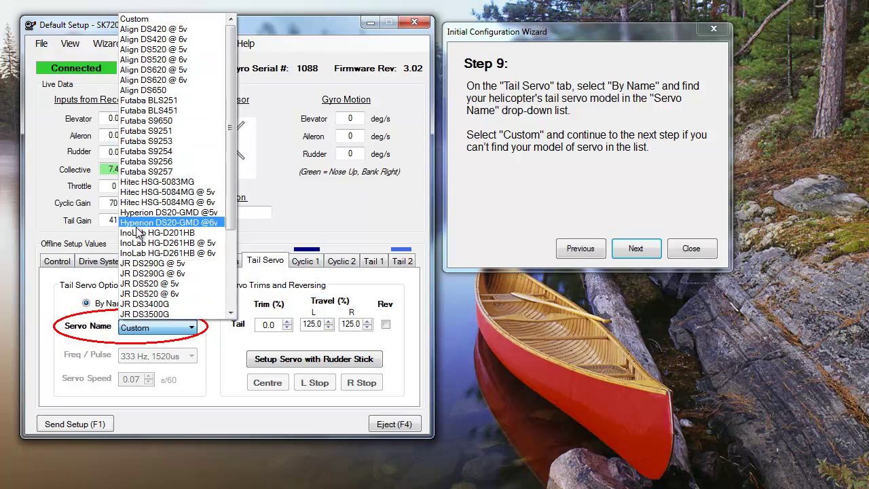
click(170, 89)
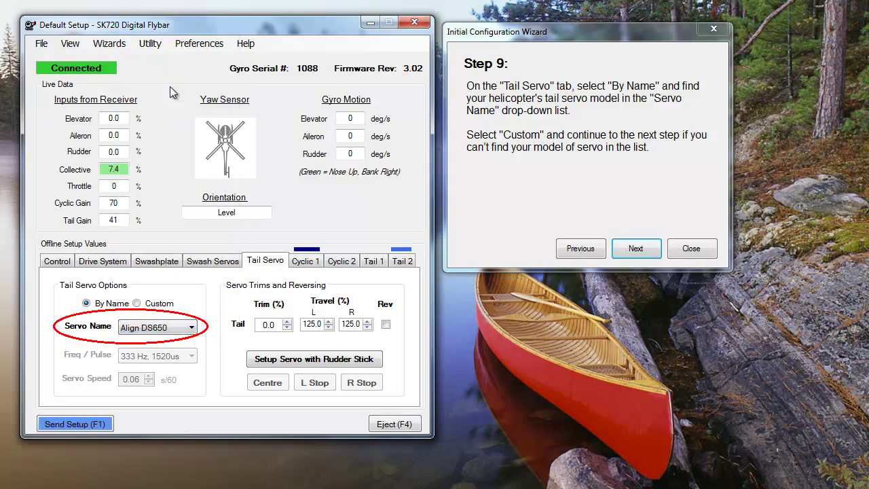
click(68, 423)
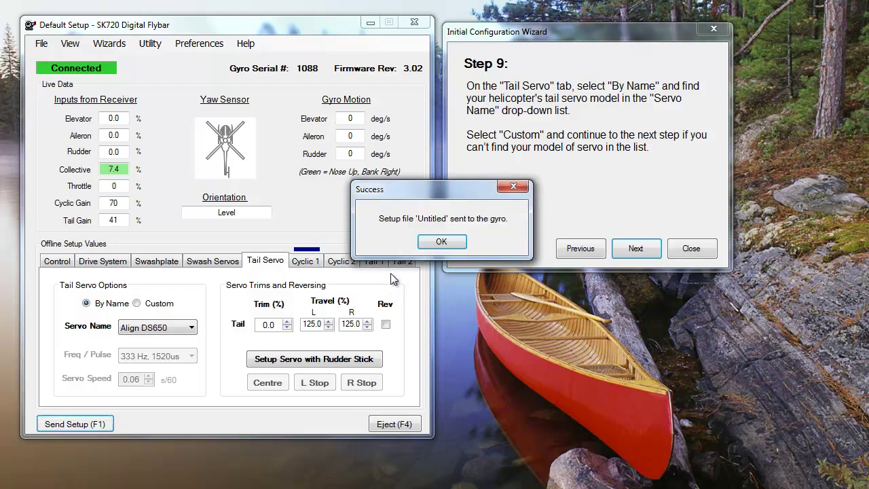
click(438, 241)
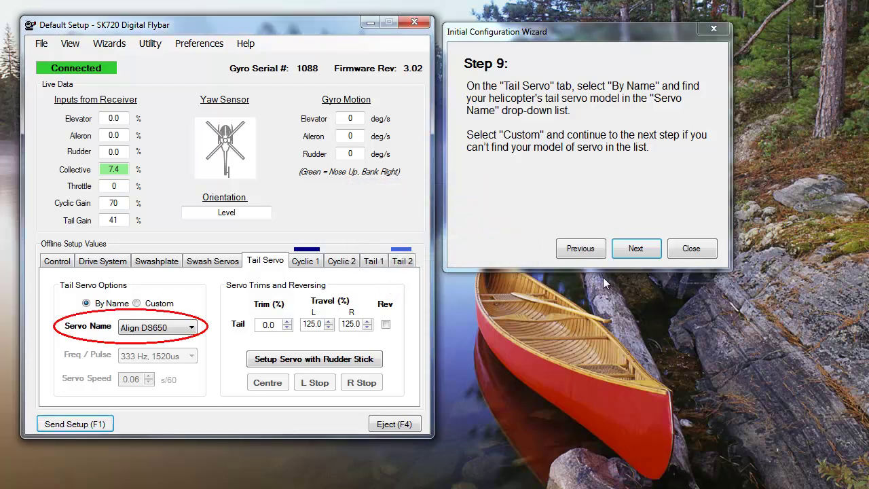
Advance the wizard to Step 14, set the radio input type to Spektrum/JR Sats 2048 Res and send the setup to the gyro
click(633, 251)
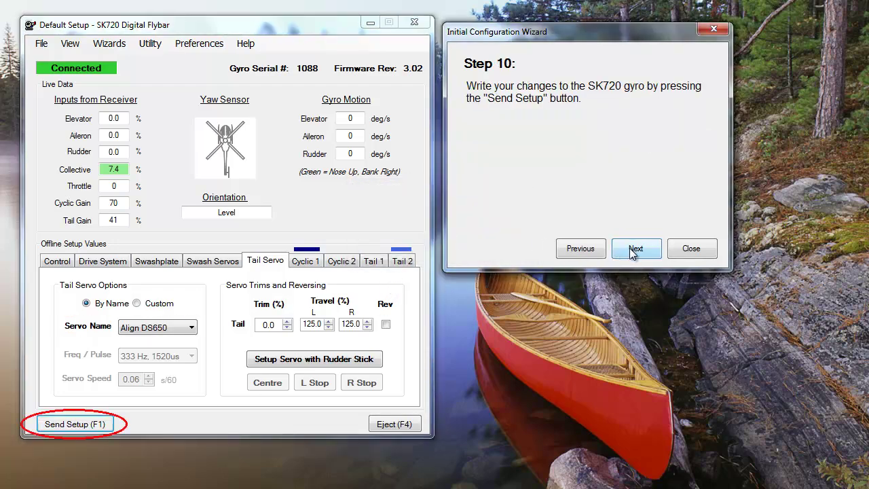
click(633, 250)
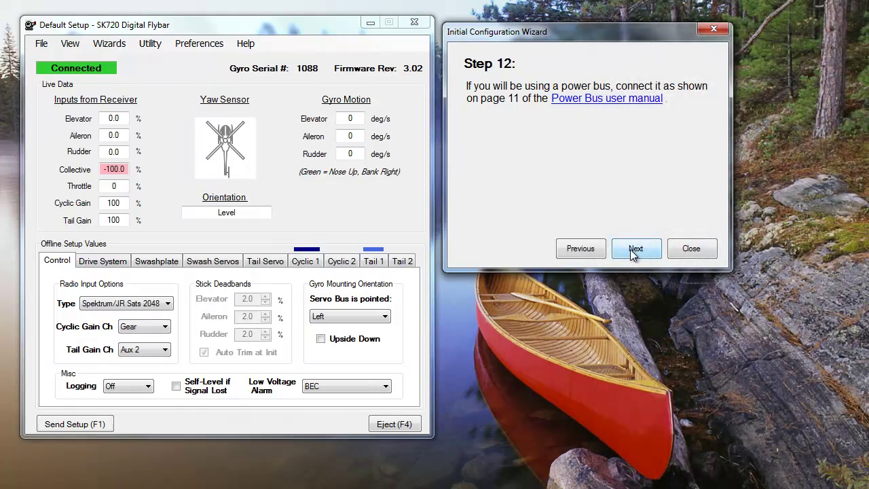
click(633, 249)
click(632, 249)
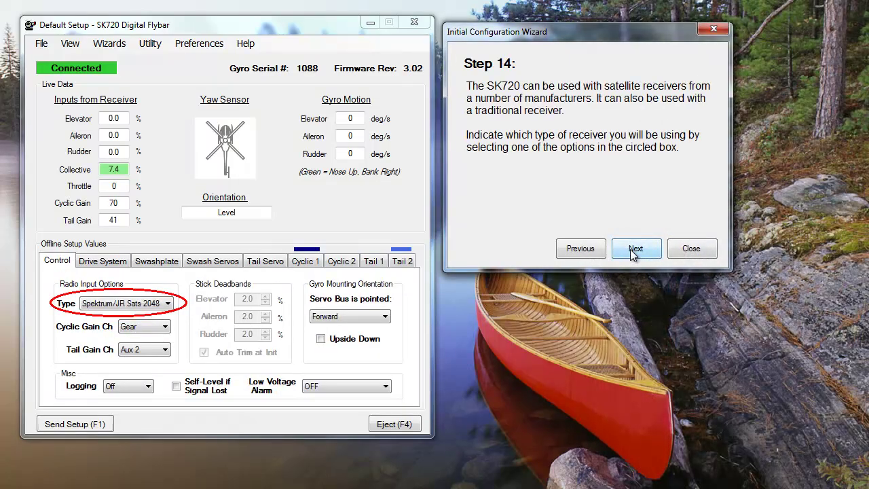
click(162, 306)
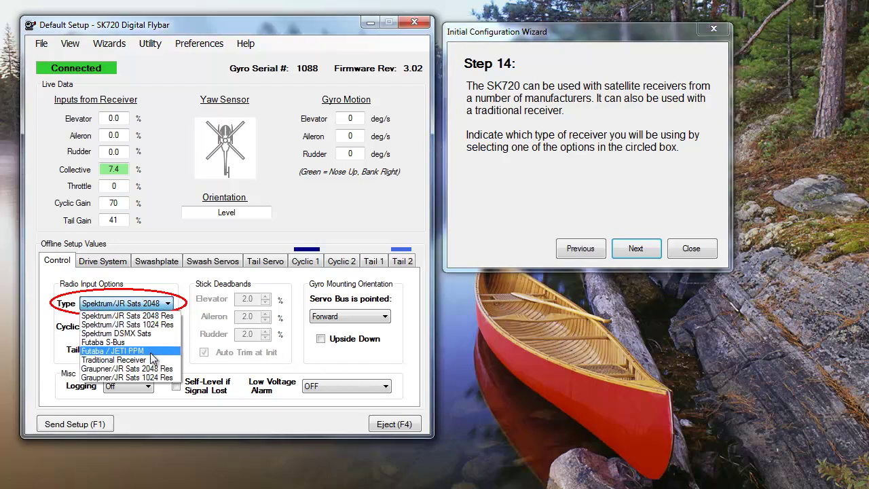
click(128, 315)
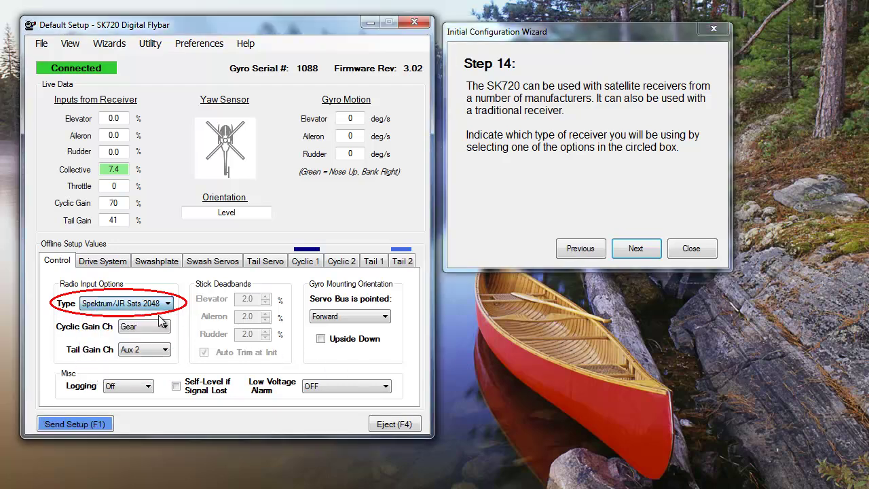
click(91, 426)
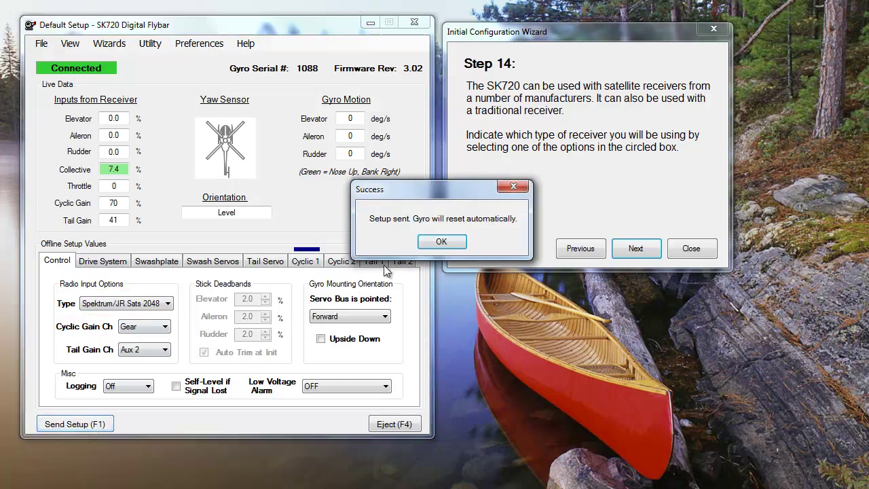
click(451, 242)
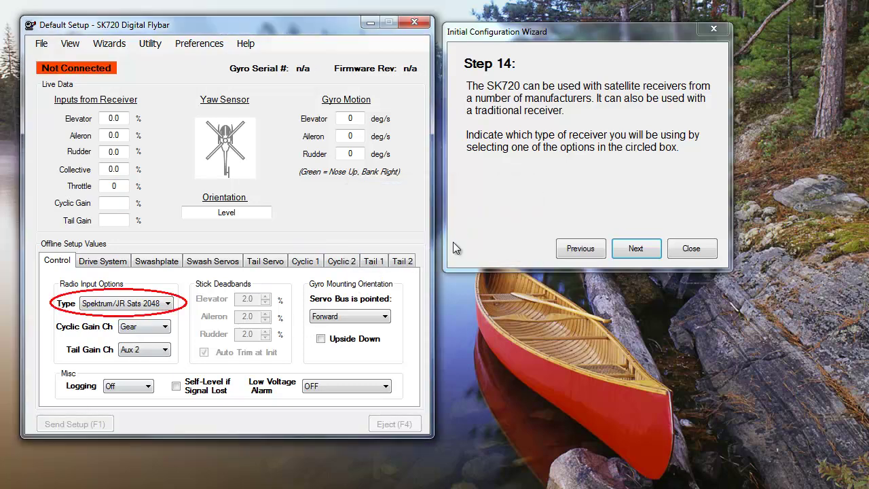
Set the low voltage alarm to BEC in wizard Step 15 and send the setup to the gyro
click(634, 251)
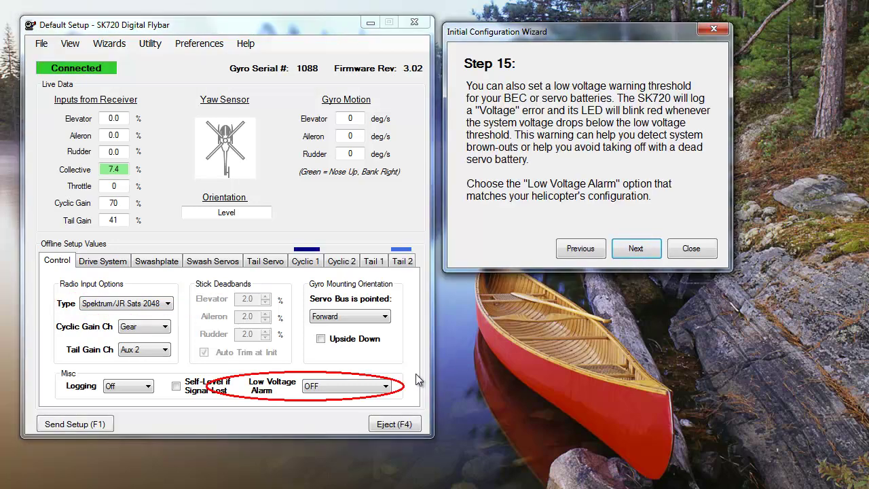
click(379, 387)
click(358, 403)
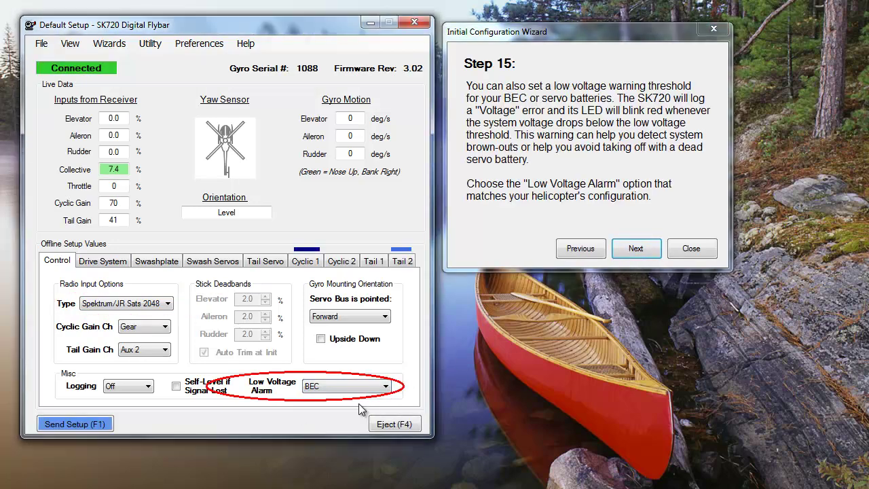
click(86, 424)
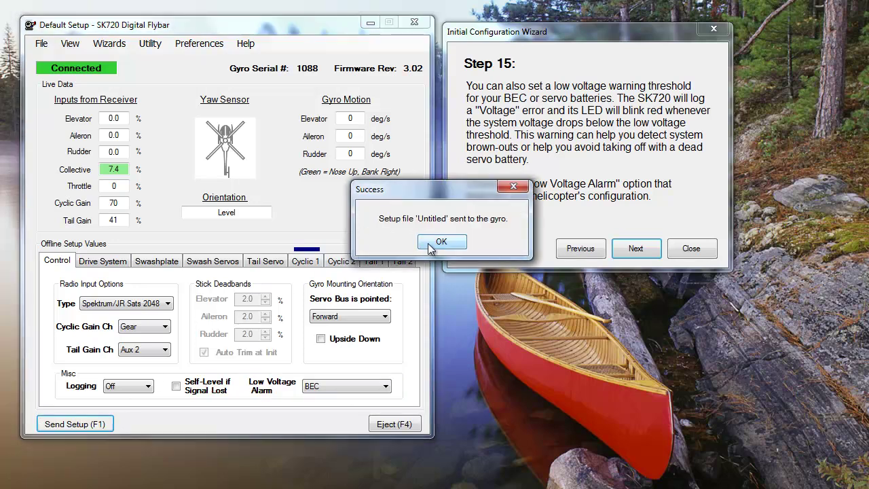
Dismiss the setup-sent confirmation, advance the wizard to Step 18 and enable Bind Sat Rx's on Power Cycle
click(428, 243)
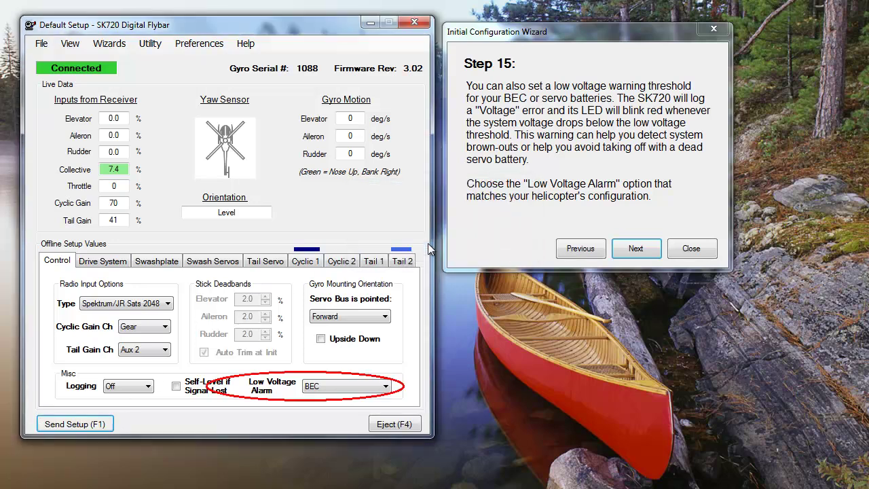
click(635, 252)
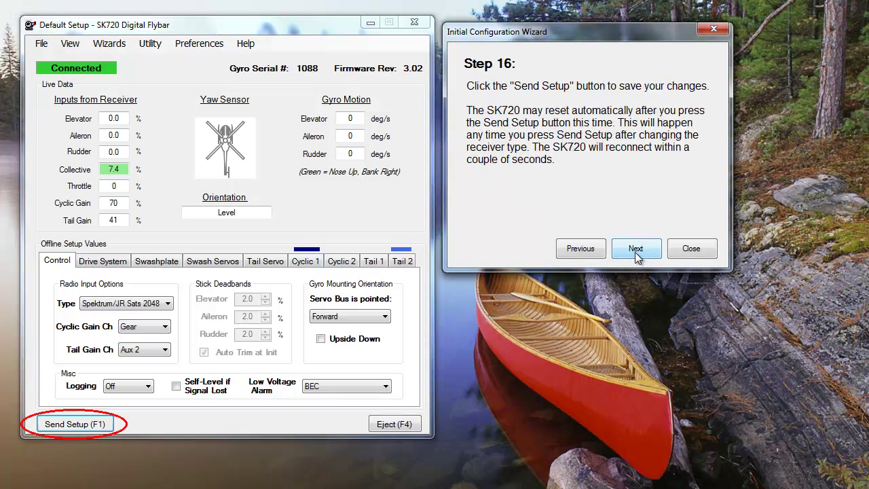
click(635, 248)
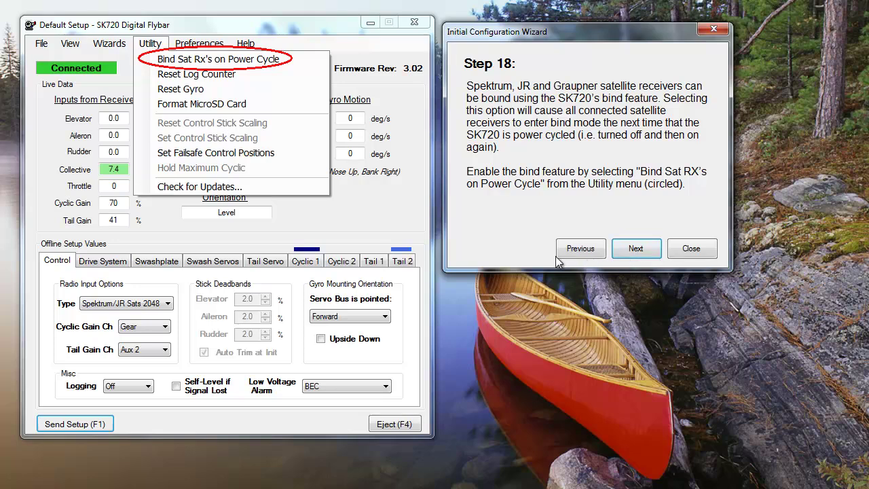
click(204, 60)
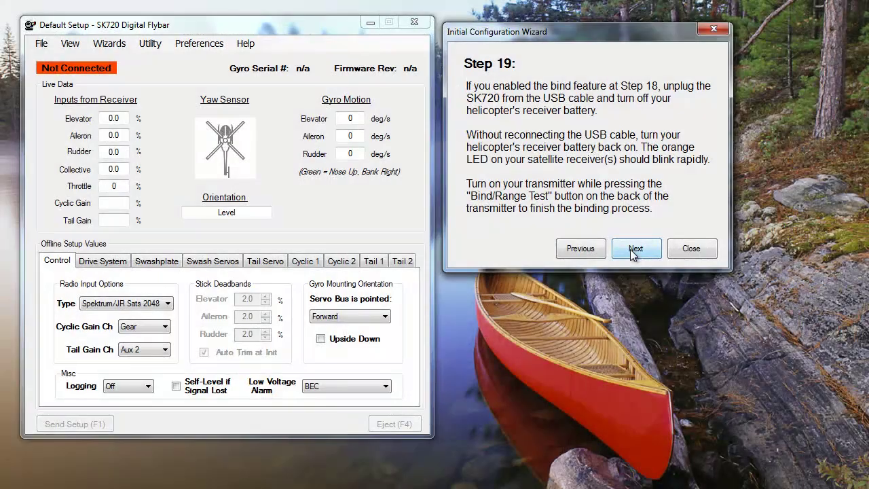
Advance the wizard to Step 22 and set the transmitter's stick centres and, with both sticks in the lower right corner, the stick limits
click(634, 250)
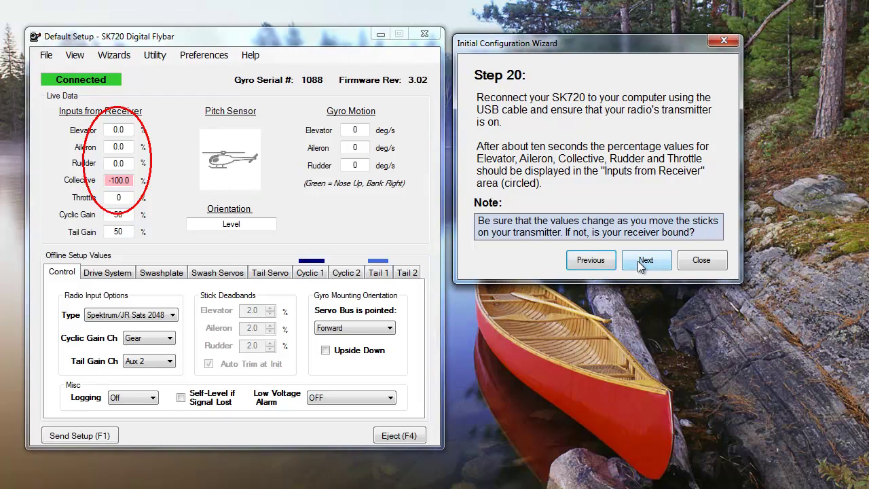
click(638, 261)
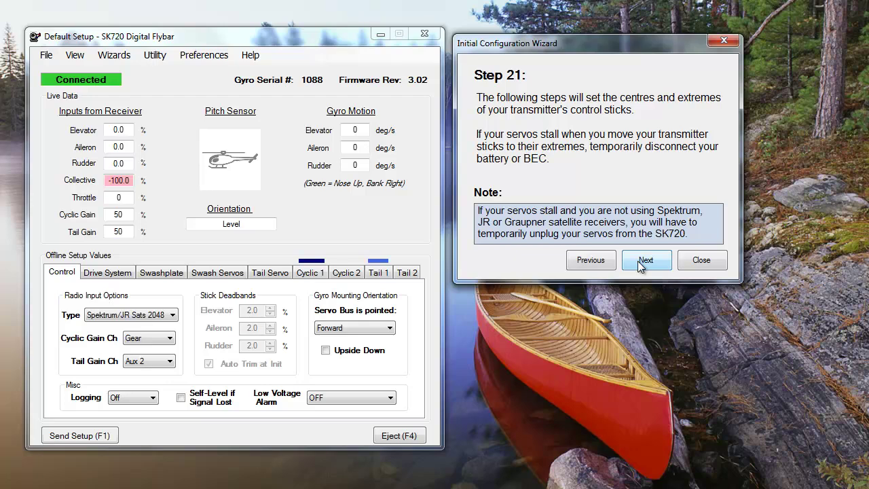
click(641, 260)
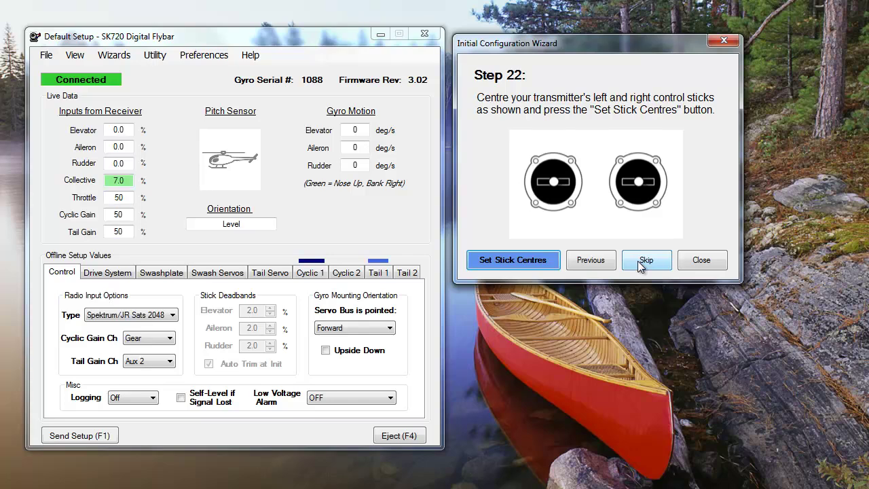
click(524, 260)
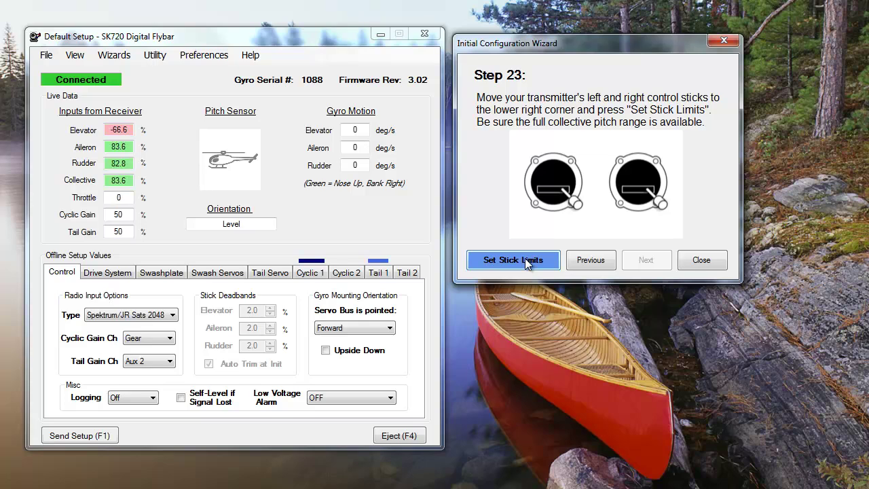
click(524, 258)
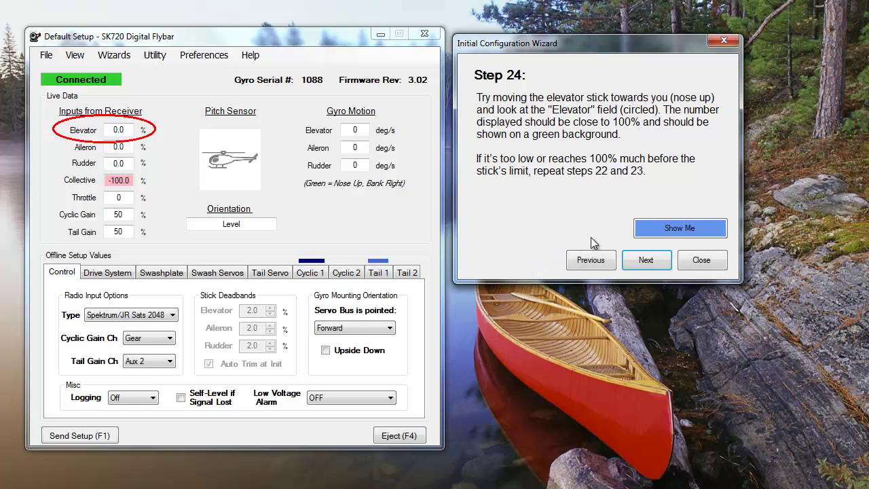
Check the elevator, aileron, rudder and collective stick inputs in wizard Steps 24 to 26 and continue to Step 27
click(643, 270)
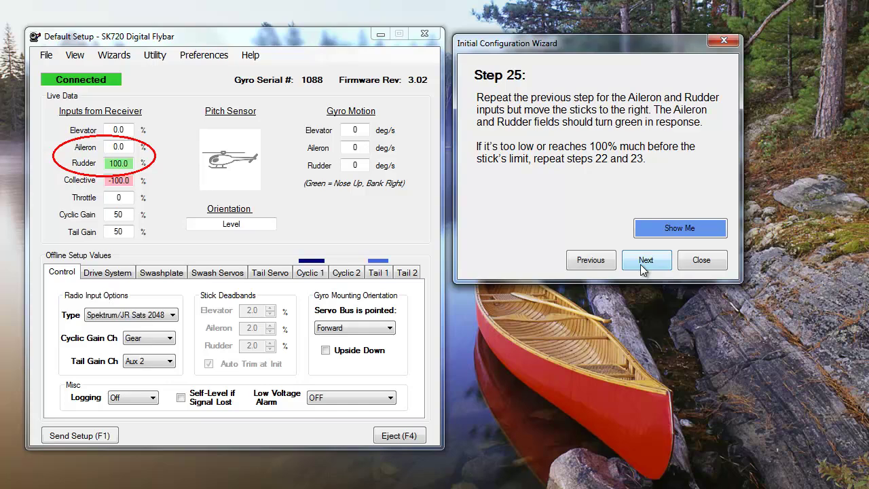
click(641, 265)
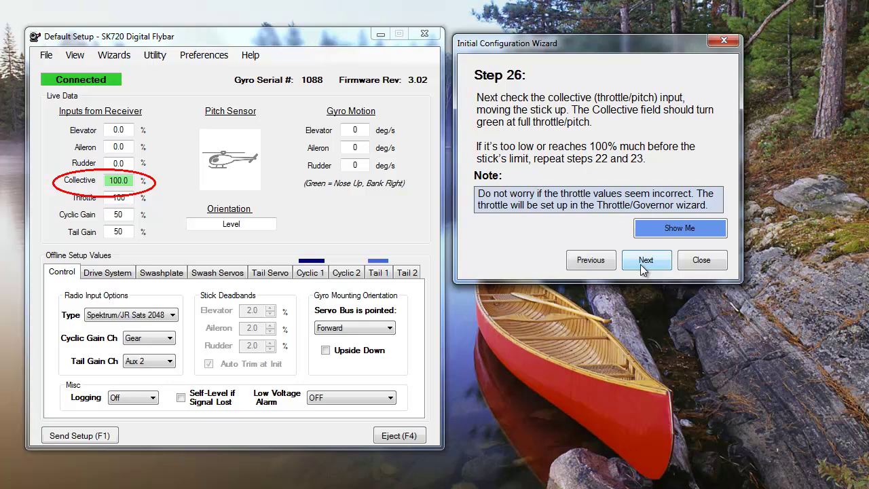
click(640, 264)
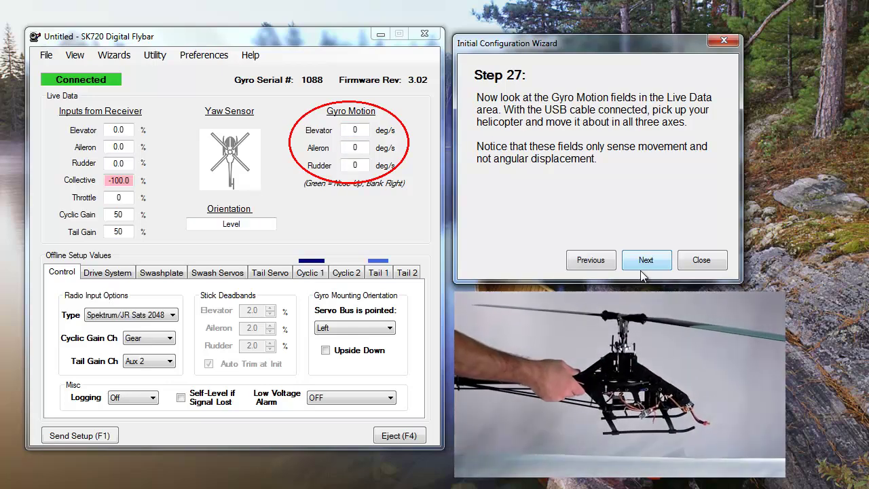
Set the servo bus direction to Left in wizard Step 28 and send the setup to the gyro
click(643, 273)
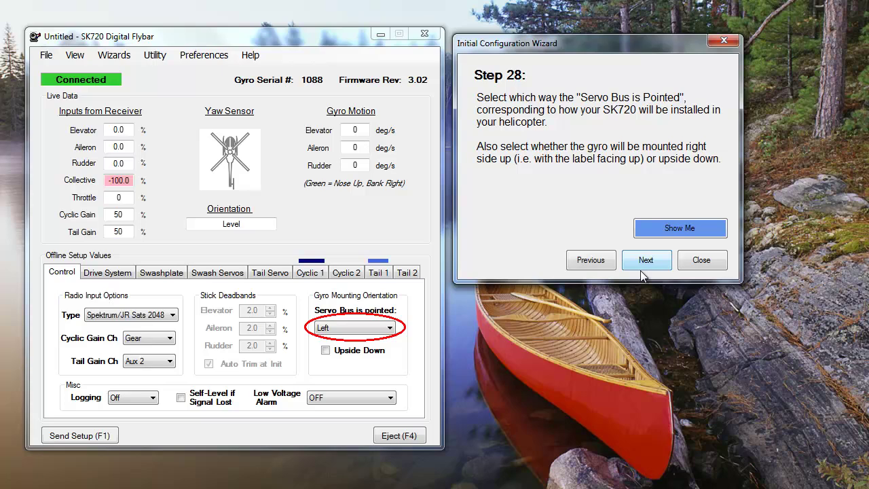
click(389, 328)
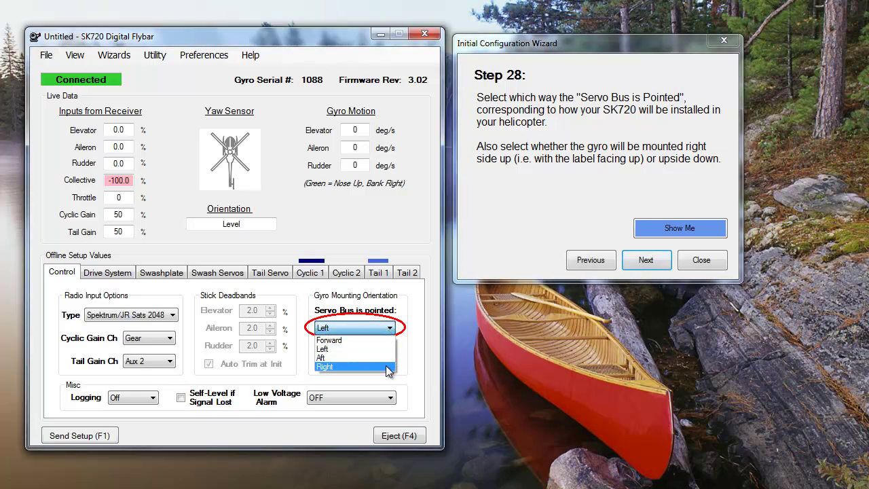
click(385, 349)
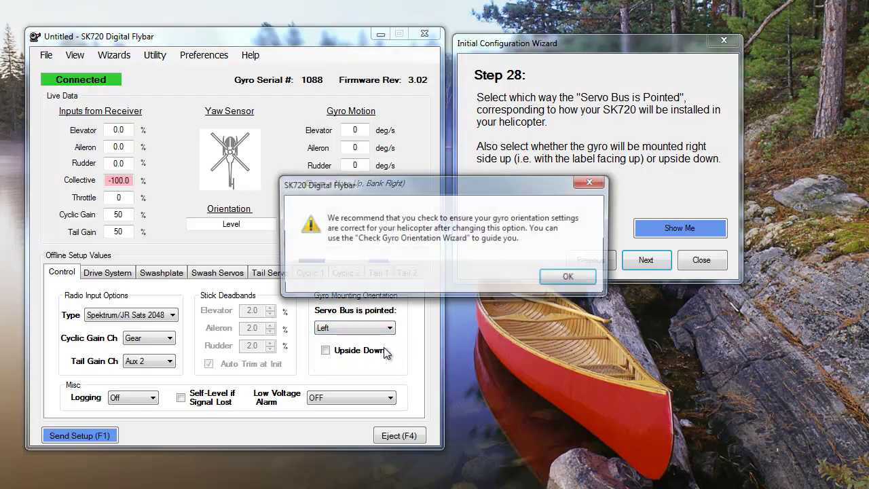
click(587, 282)
click(46, 440)
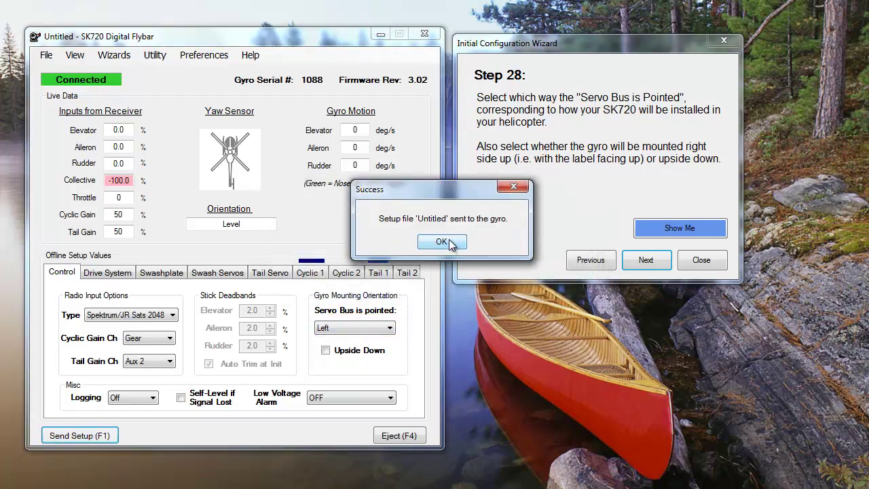
click(449, 239)
Display the pitch sensor in wizard Step 29 and continue to the elevator gyro rate check in Step 30
click(645, 265)
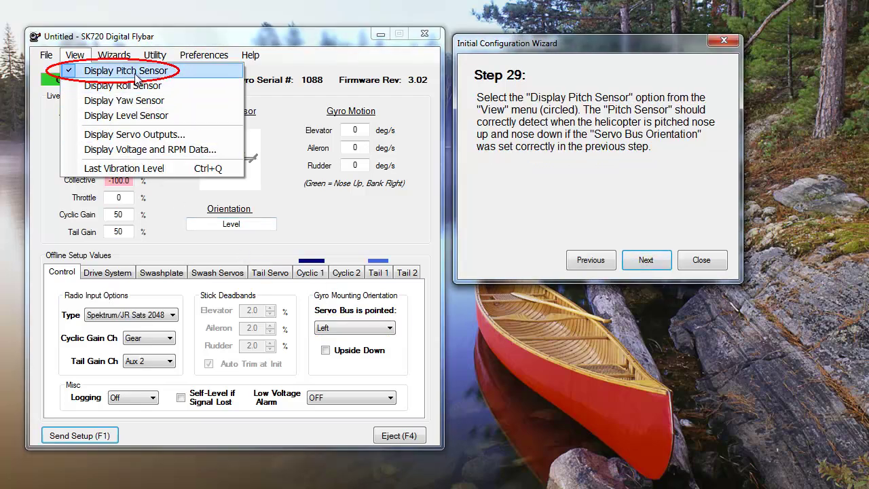
click(135, 74)
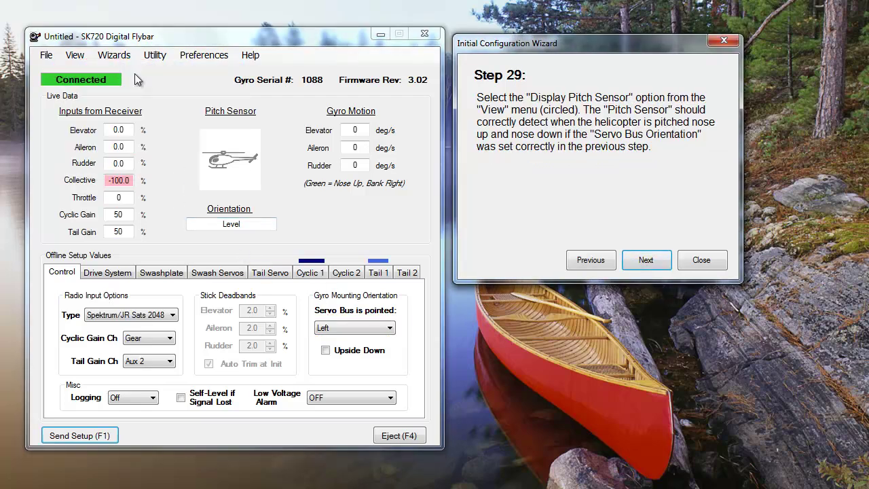
click(643, 260)
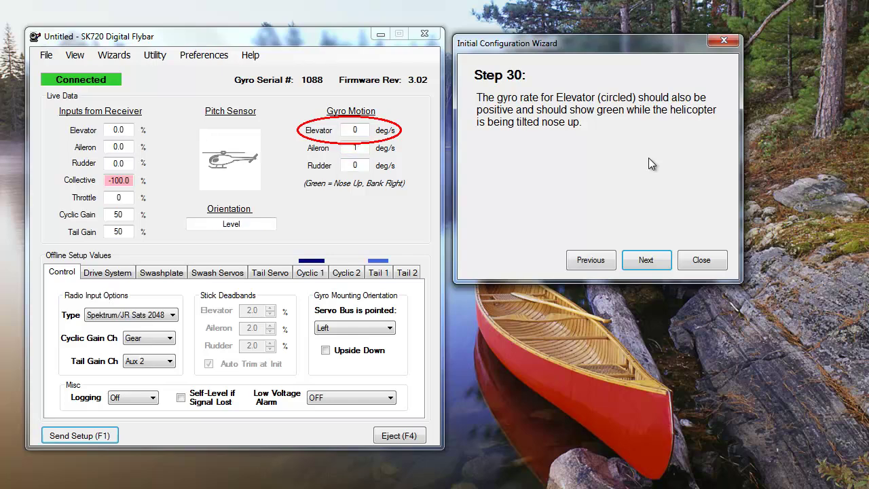
Advance the wizard to Step 31 and display the roll sensor
click(645, 261)
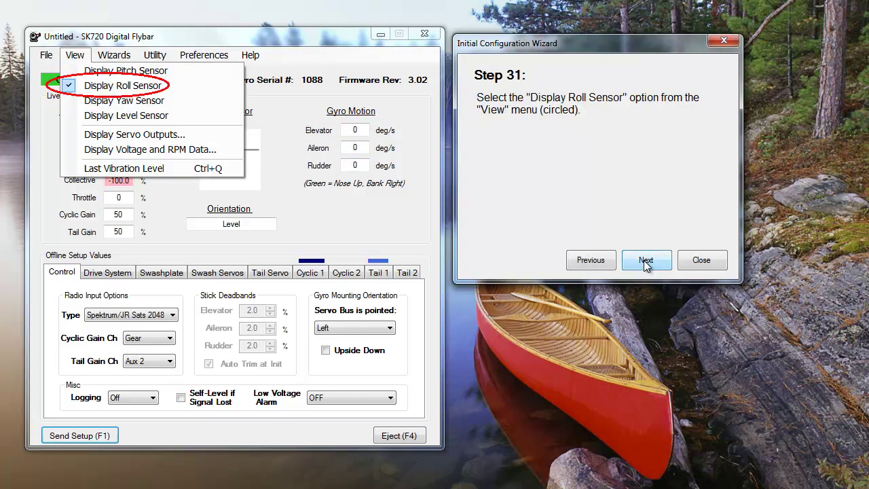
mouse_move(112, 57)
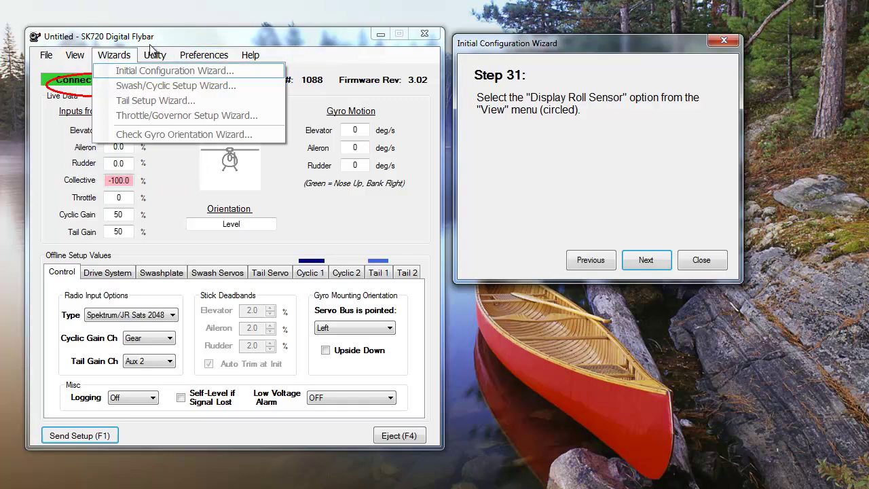
mouse_move(73, 55)
click(122, 86)
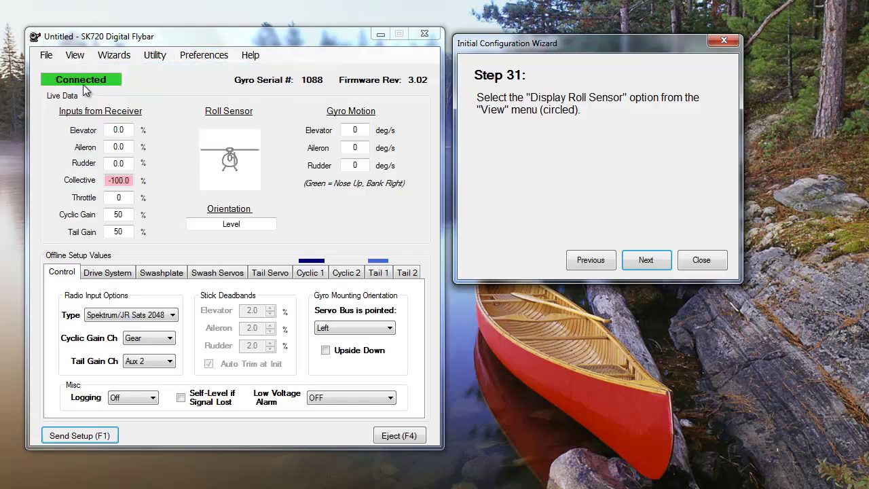